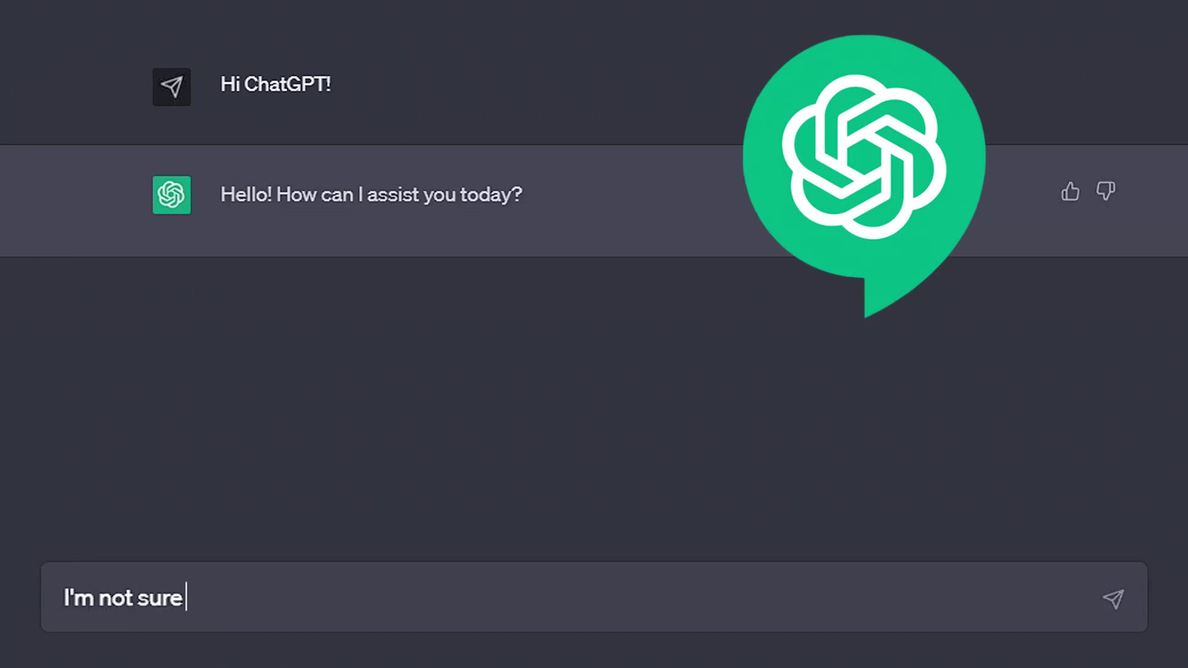
# Ask ChatGPT "I'm not sure right now, what can you do?"
pyautogui.write('not sure right now, what can you do?')
pyautogui.press('Return')
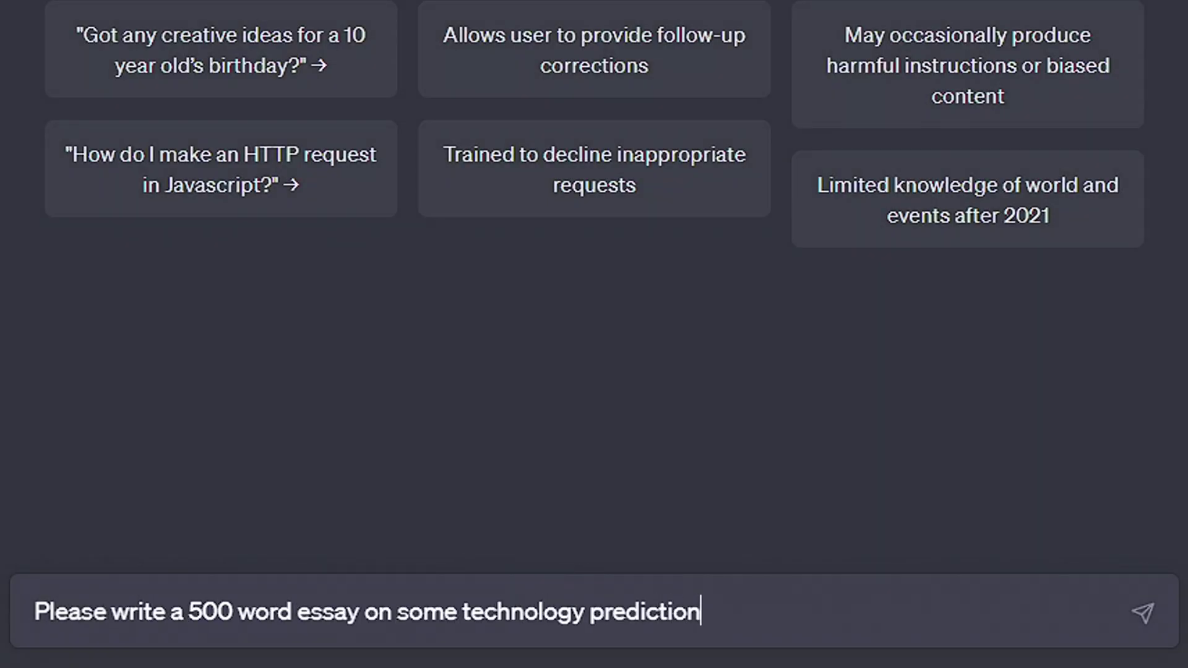
# Request a 500-word essay on technology predictions for 2024
pyautogui.write('500 word essay on some technology predictions for 2024')
pyautogui.press('Return')
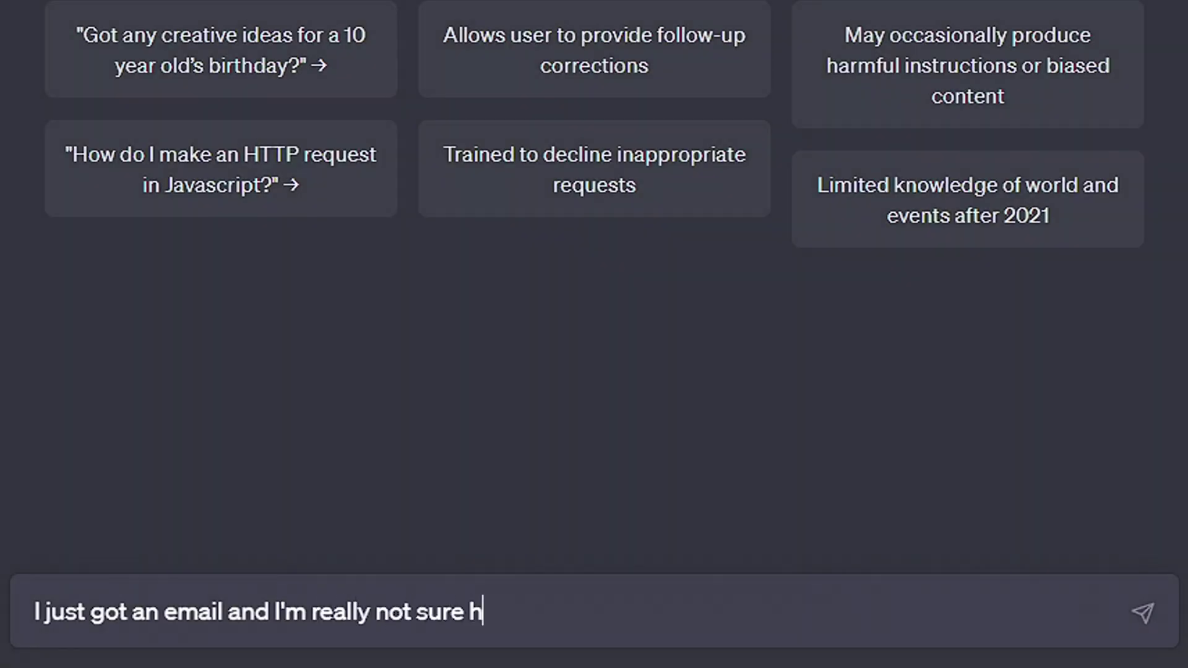
# Write the request for excited, tone-matching email replies and begin adding the received email below it
pyautogui.write('While matching their tone, but also seeming excited and happy at the good news. Please write some possible response emails and let me choose.')
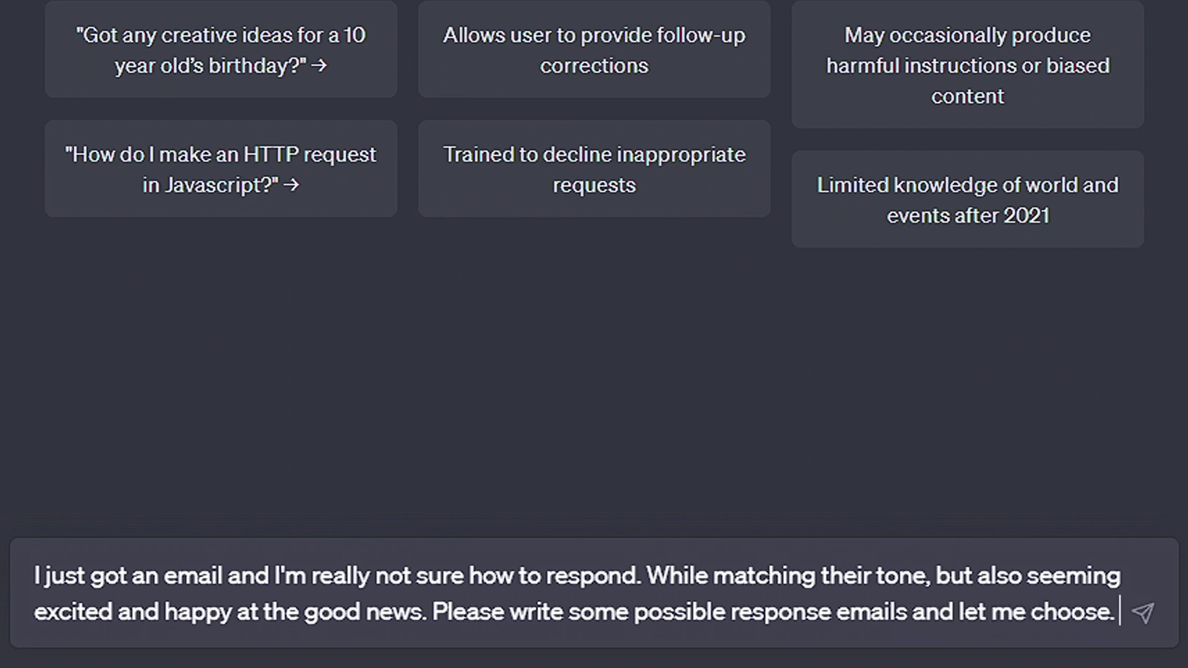
pyautogui.hotkey('shift', 'Return')
pyautogui.hotkey('shift', 'Return')
pyautogui.write('Her')
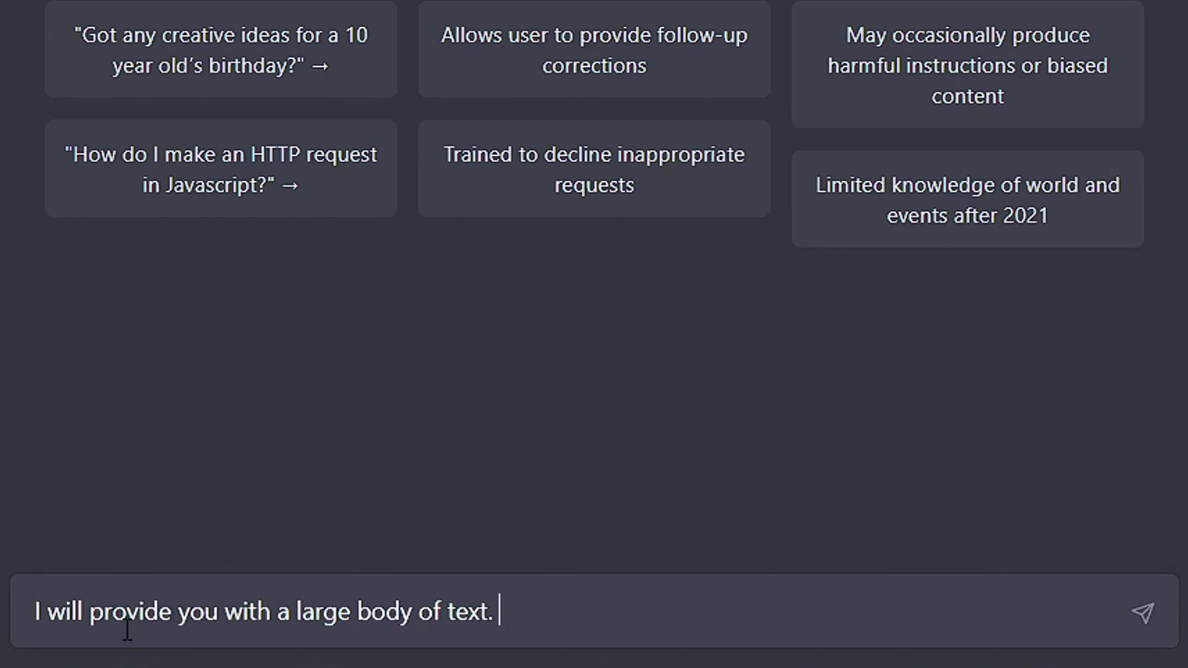
# Send a request to summarise the pasted Neuralink paper excerpt in simple, short terms
pyautogui.write('In simple and easy to understand terms, summarise this text in a single, short paragraph.')
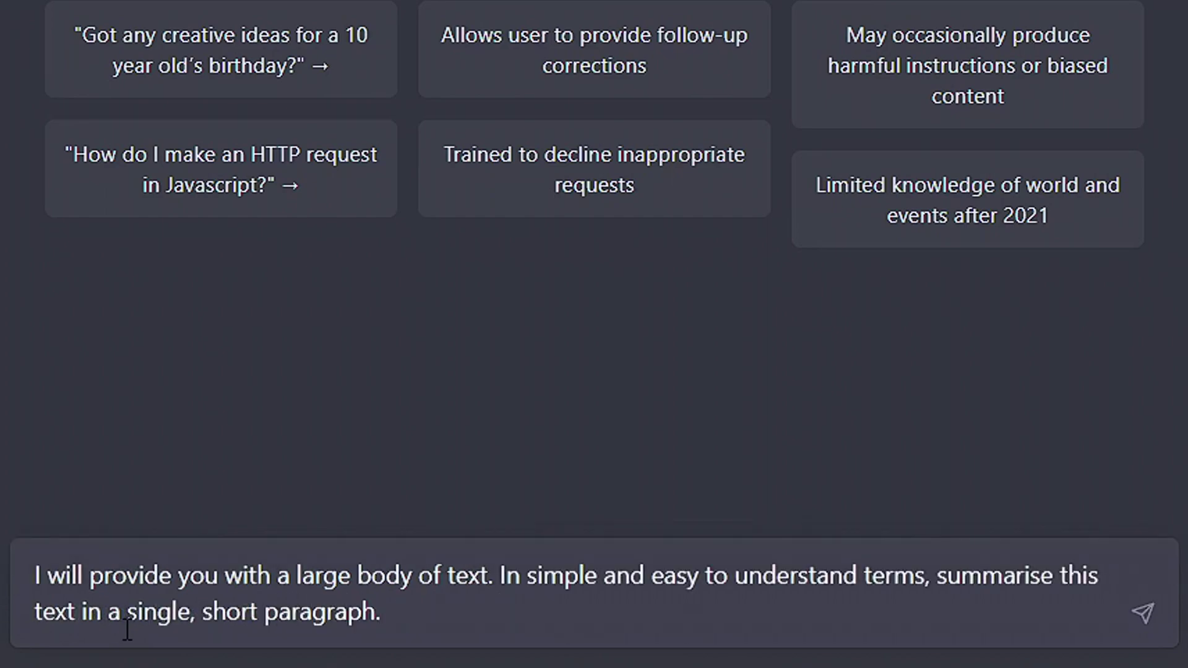
pyautogui.write('xt:')
pyautogui.hotkey('ctrl', 'v')
pyautogui.press('Return')
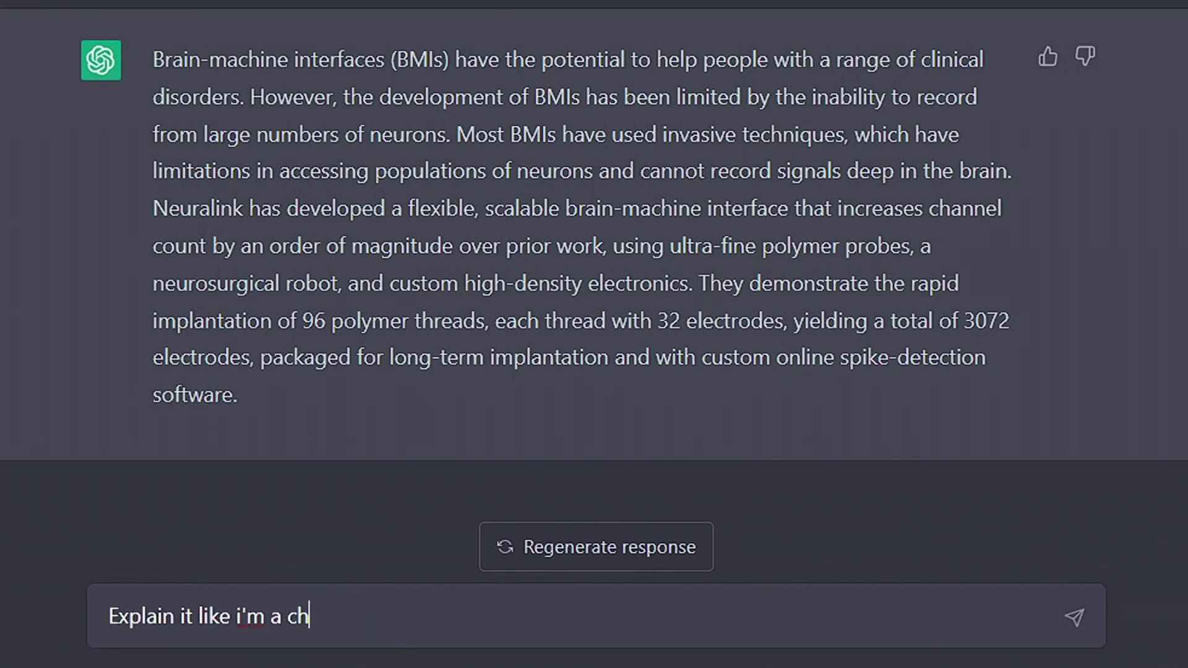
# Ask for an explain-like-I'm-a-child version, then for super easy bullet points
pyautogui.write('ild')
pyautogui.press('Return')
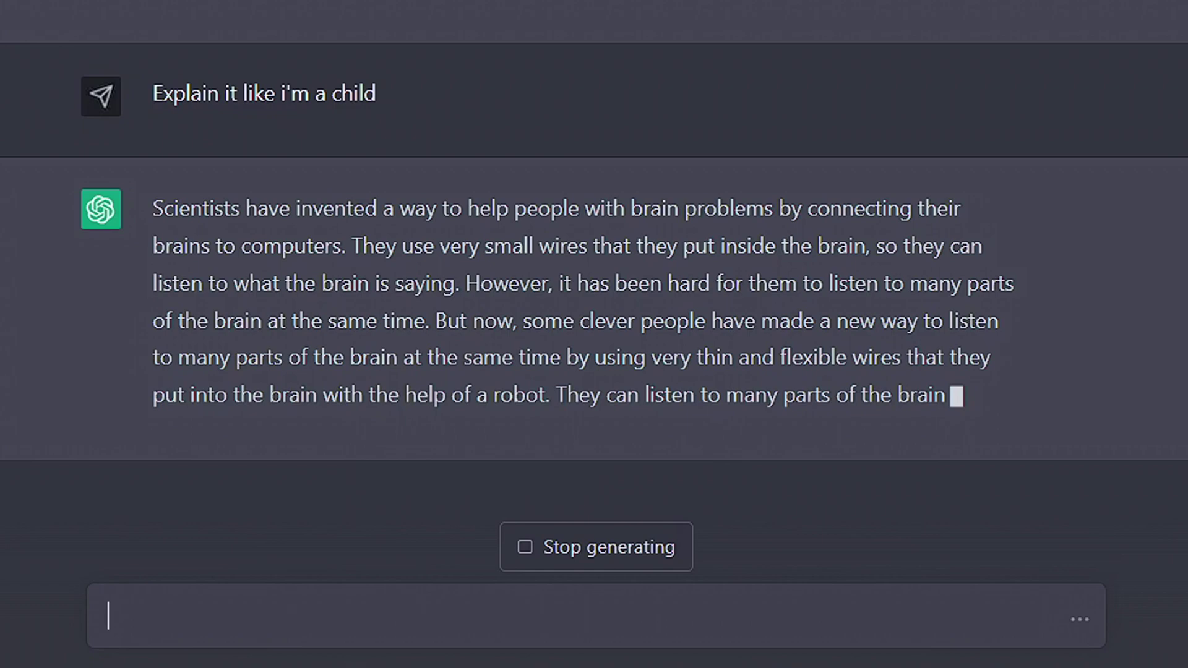
pyautogui.write('Lay that out as super easy to understand bulletpoints')
pyautogui.press('Return')
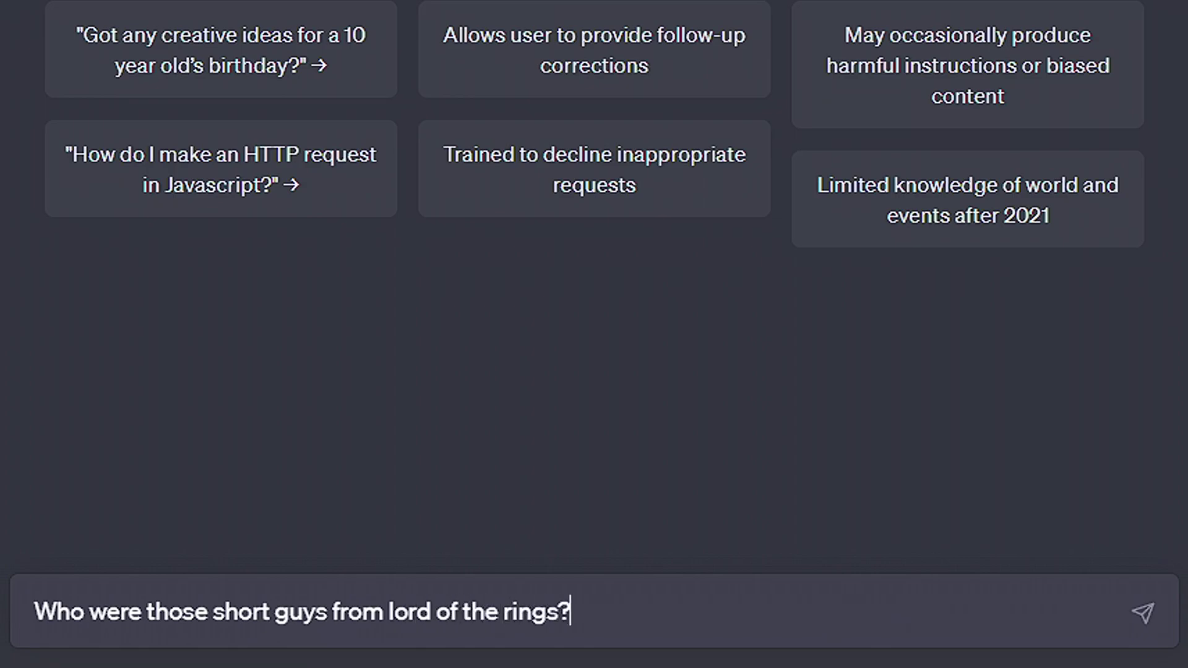
# Ask for the names of the short guys from Lord of the Rings
pyautogui.write('ames')
pyautogui.press('Return')
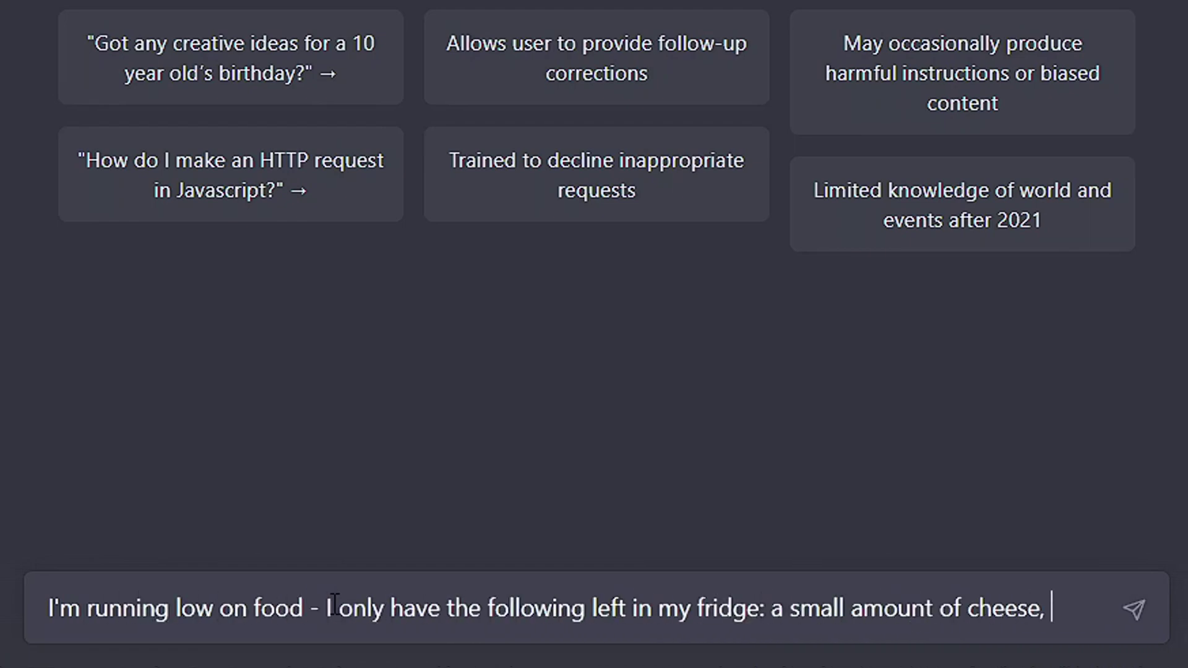
# Ask for two separate meals from the leftover cheese, butter, bacon, cucumber and tomatoes, then thank it
pyautogui.write('some ')
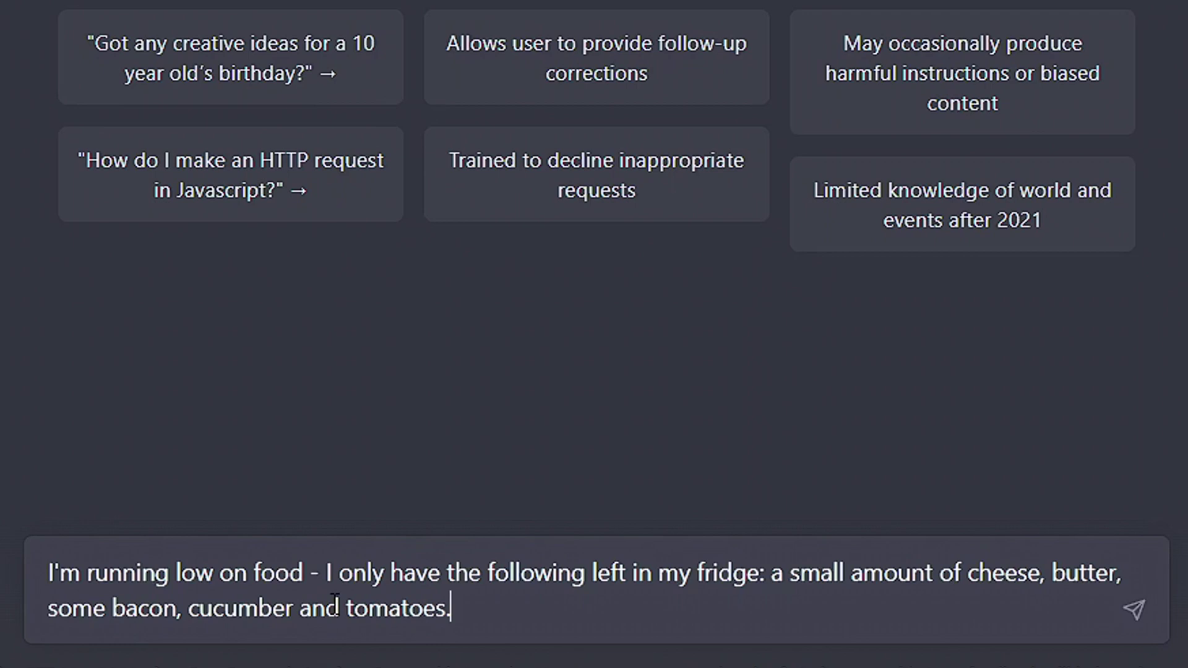
pyautogui.write(' What can I make from this to produce two different and separate meals?')
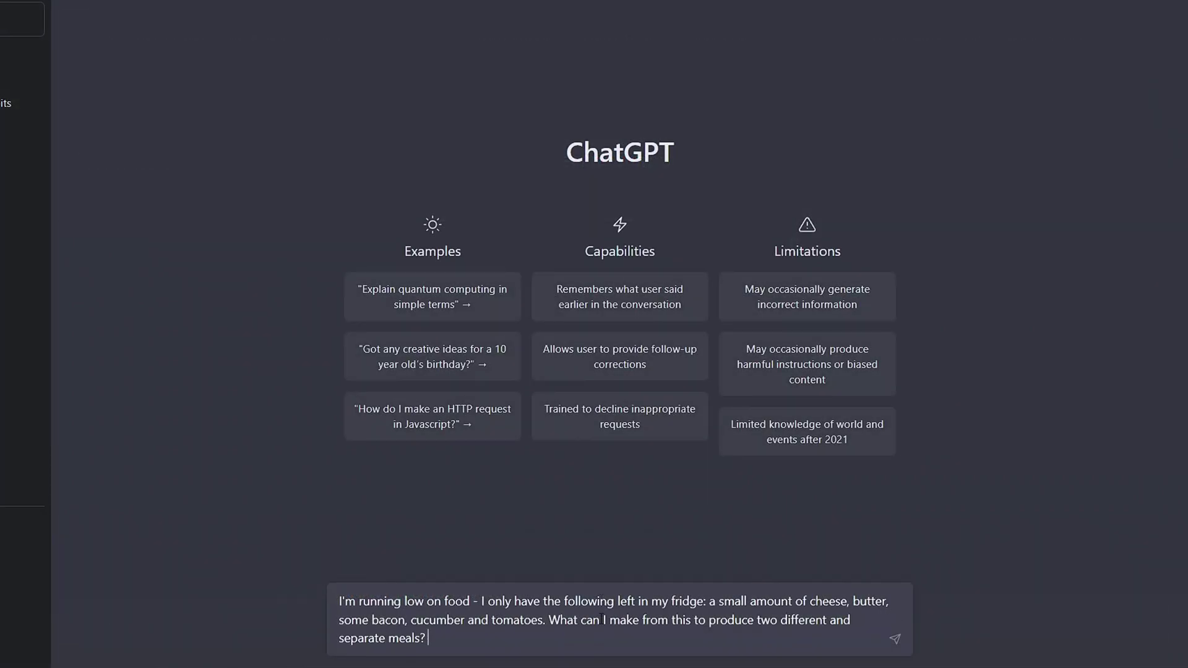
pyautogui.press('Return')
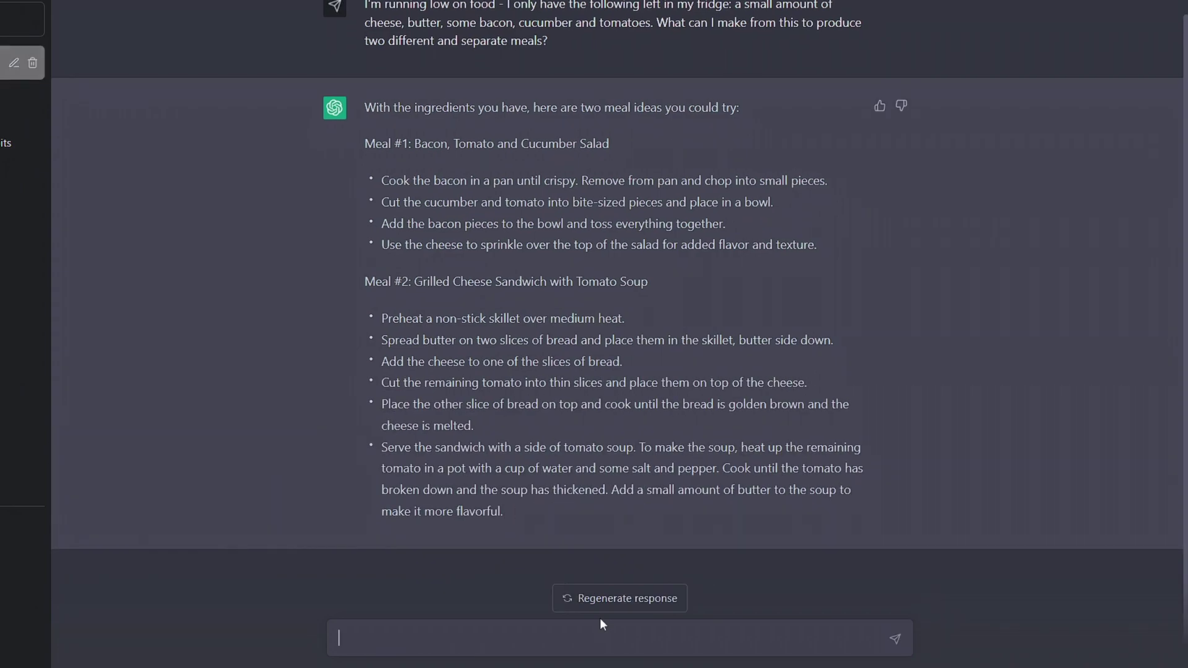
pyautogui.write("That's great actually, thanks!")
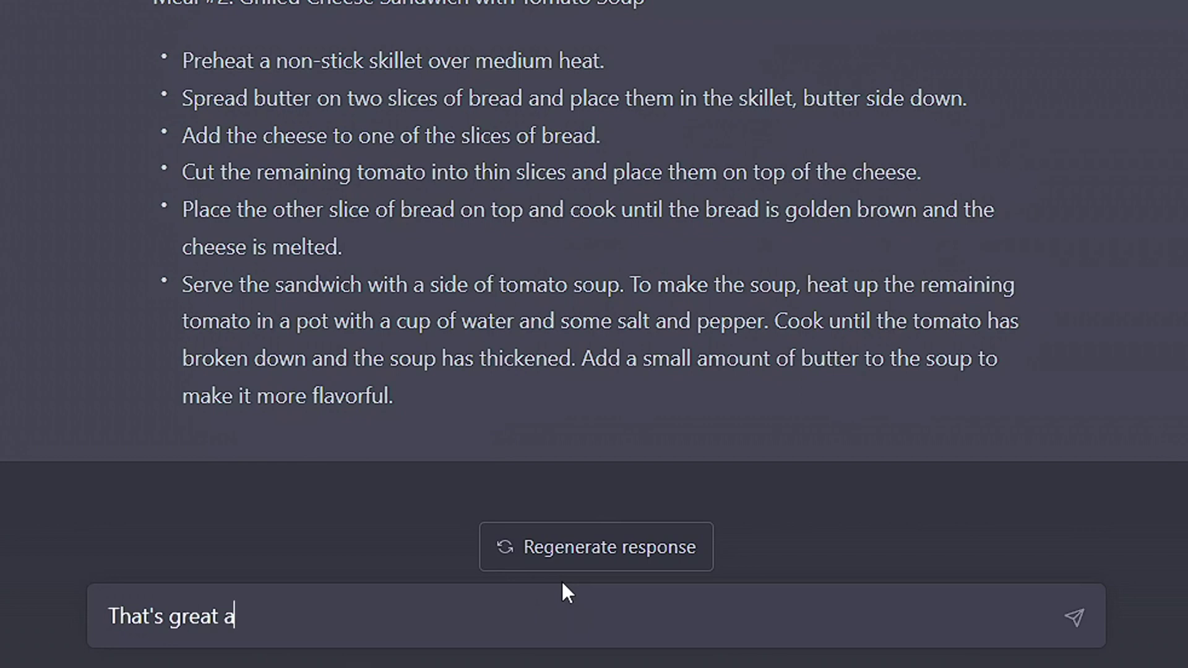
pyautogui.press('Return')
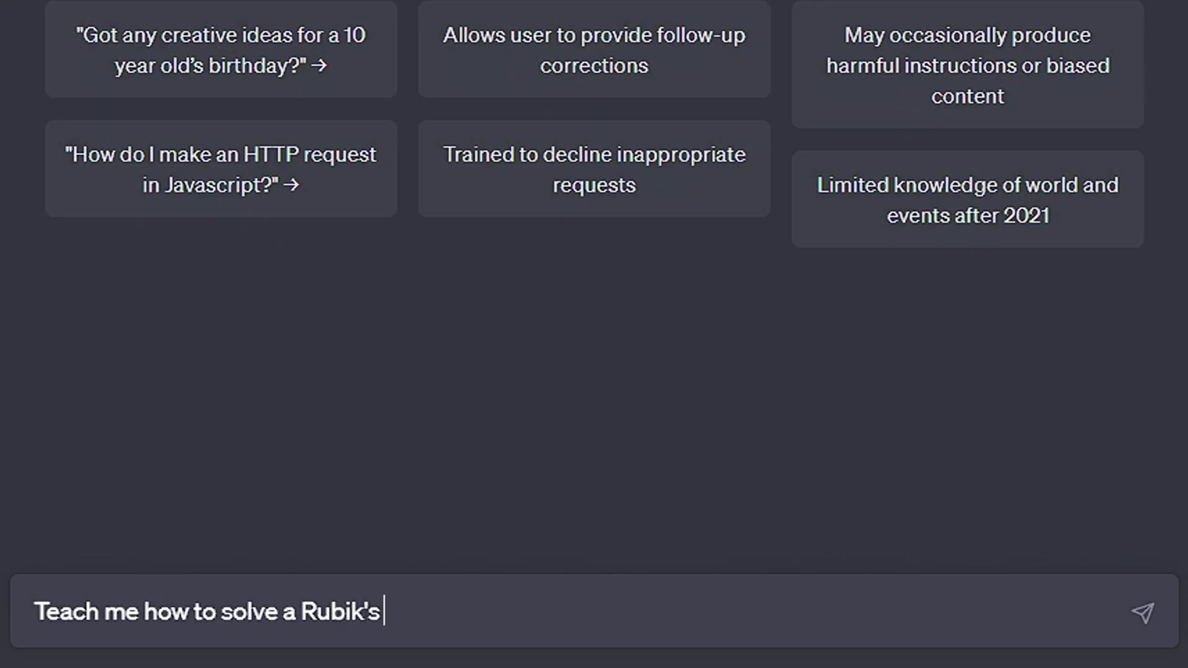
# Ask ChatGPT to teach you how to solve a Rubik's cube
pyautogui.write('e')
pyautogui.press('Return')
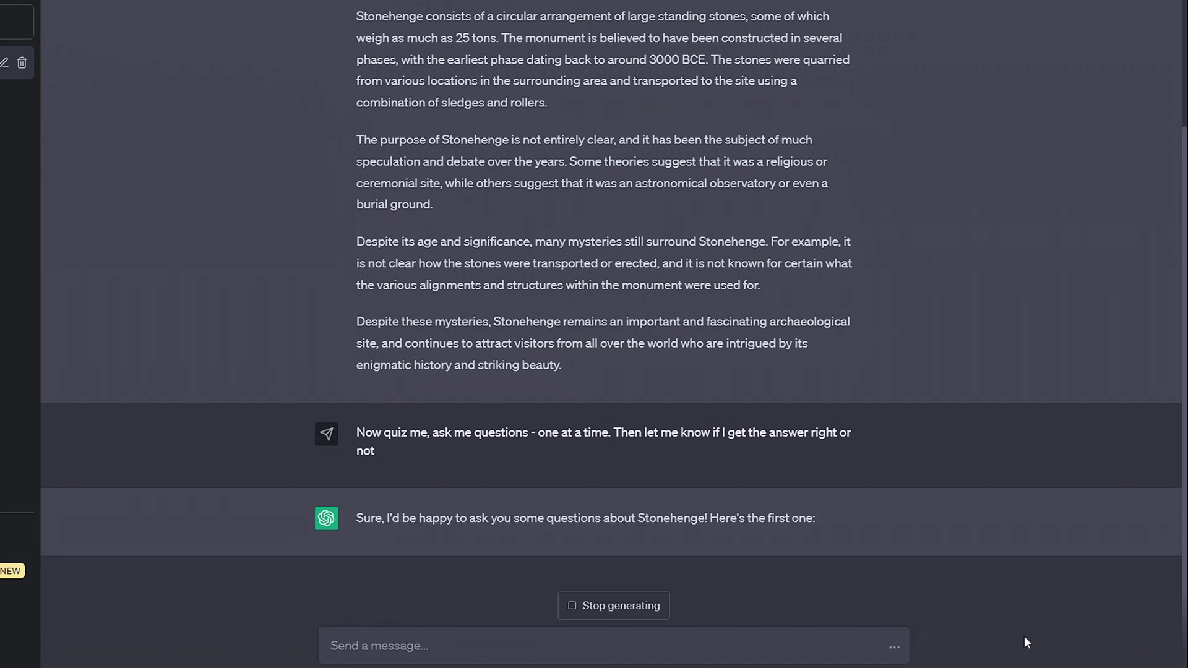
# Answer that Stonehenge is a historical monument in England, ask for the next question, then reply 'Not sure'
pyautogui.write('Stonehenge is a historical')
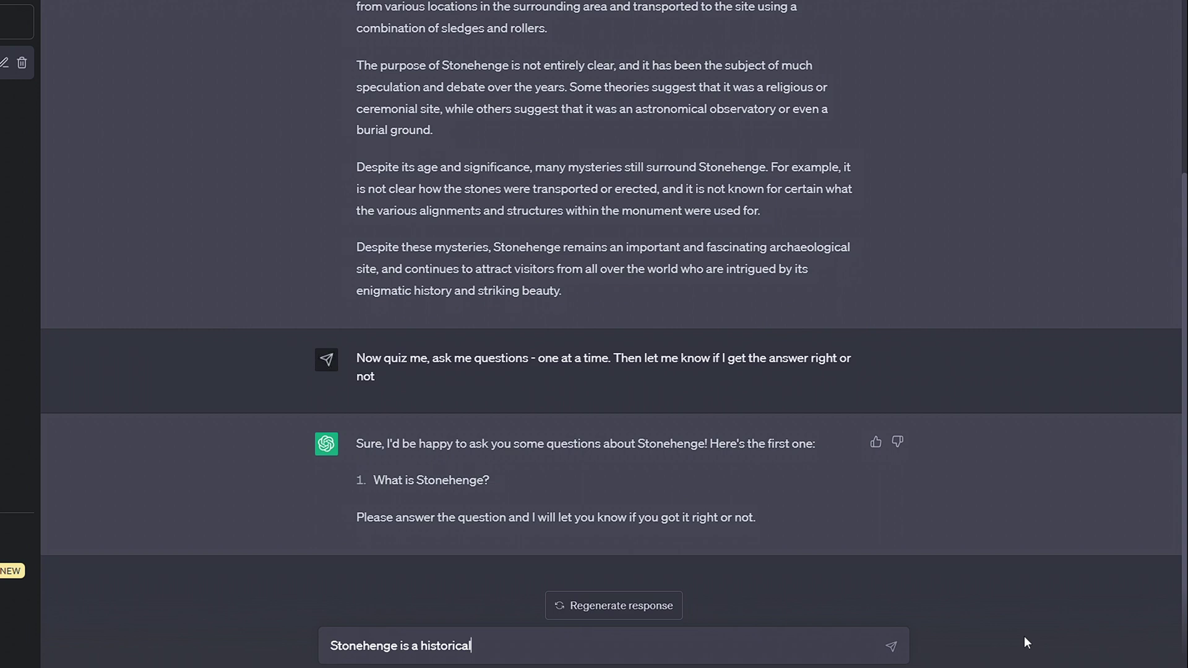
pyautogui.write(' monument in england')
pyautogui.press('Return')
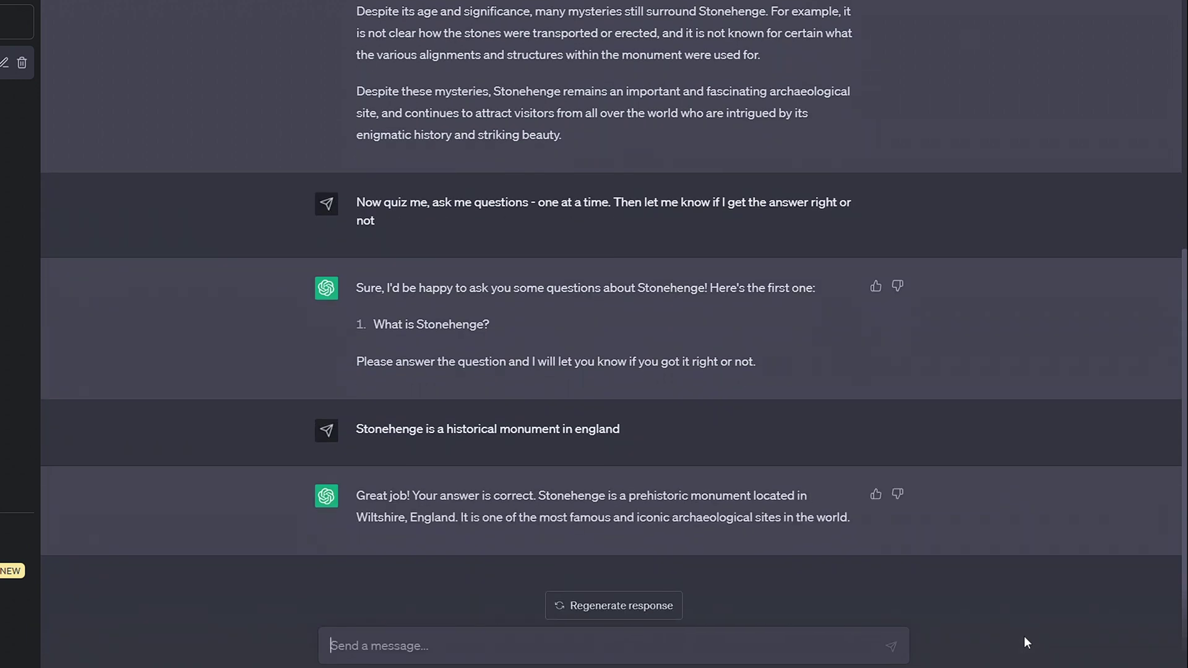
pyautogui.write('next question')
pyautogui.press('Return')
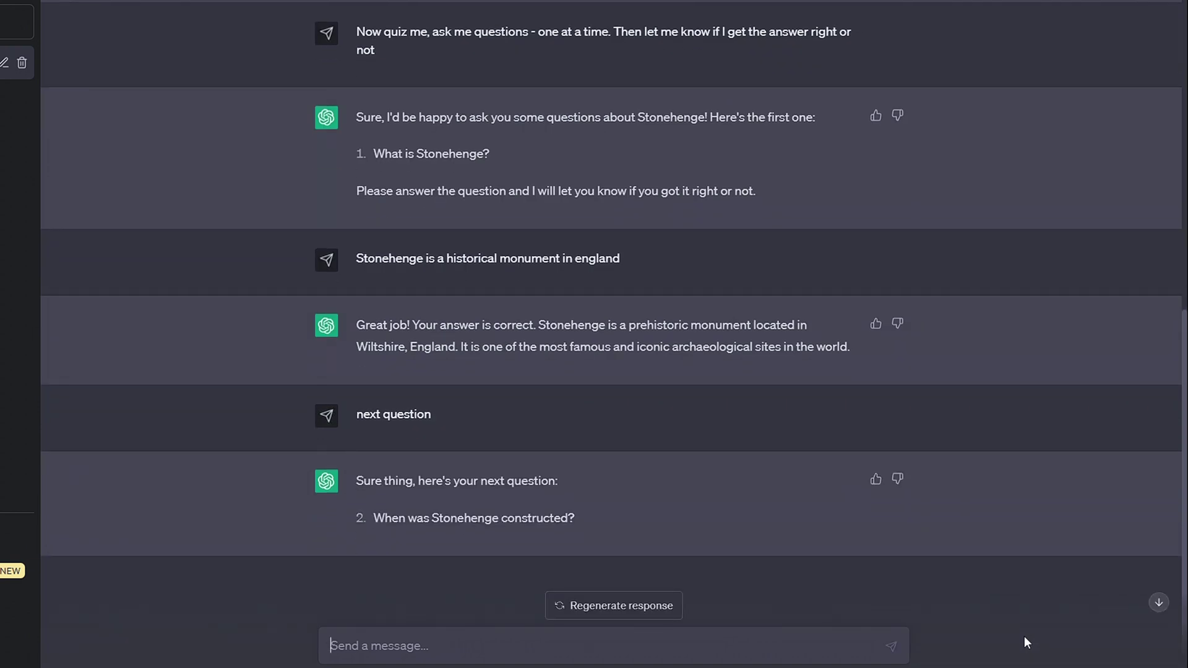
pyautogui.write('Not sure')
pyautogui.press('Return')
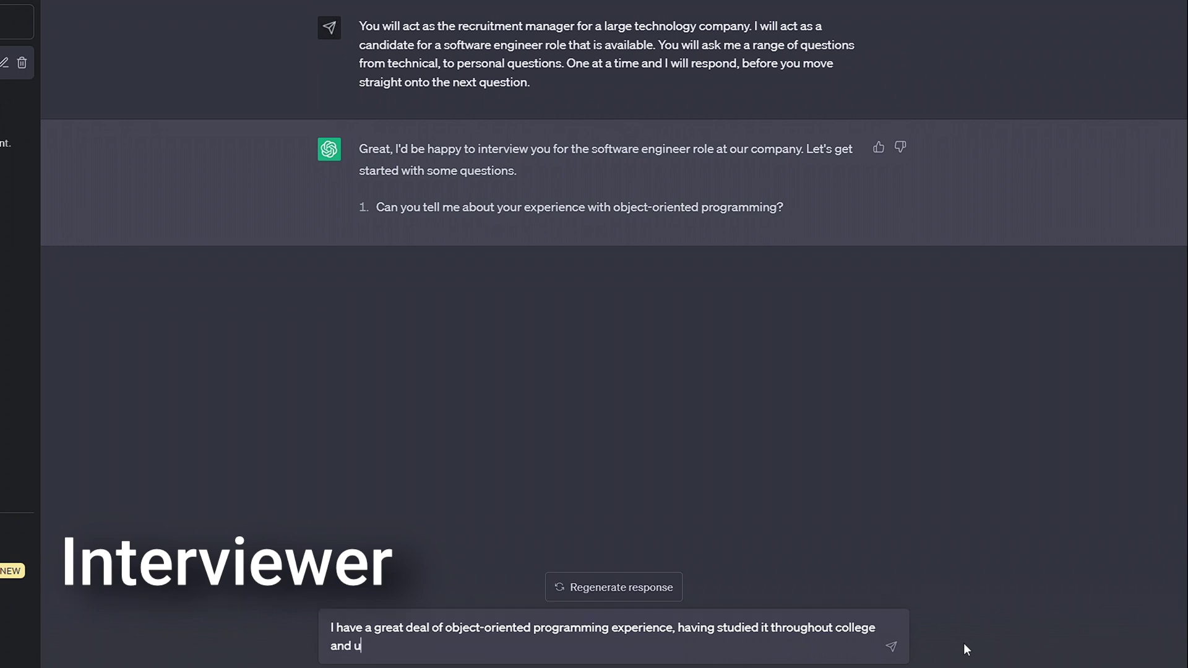
# Answer the interview question, citing object-oriented programming experience throughout college and university
pyautogui.write('niversity.')
pyautogui.press('Return')
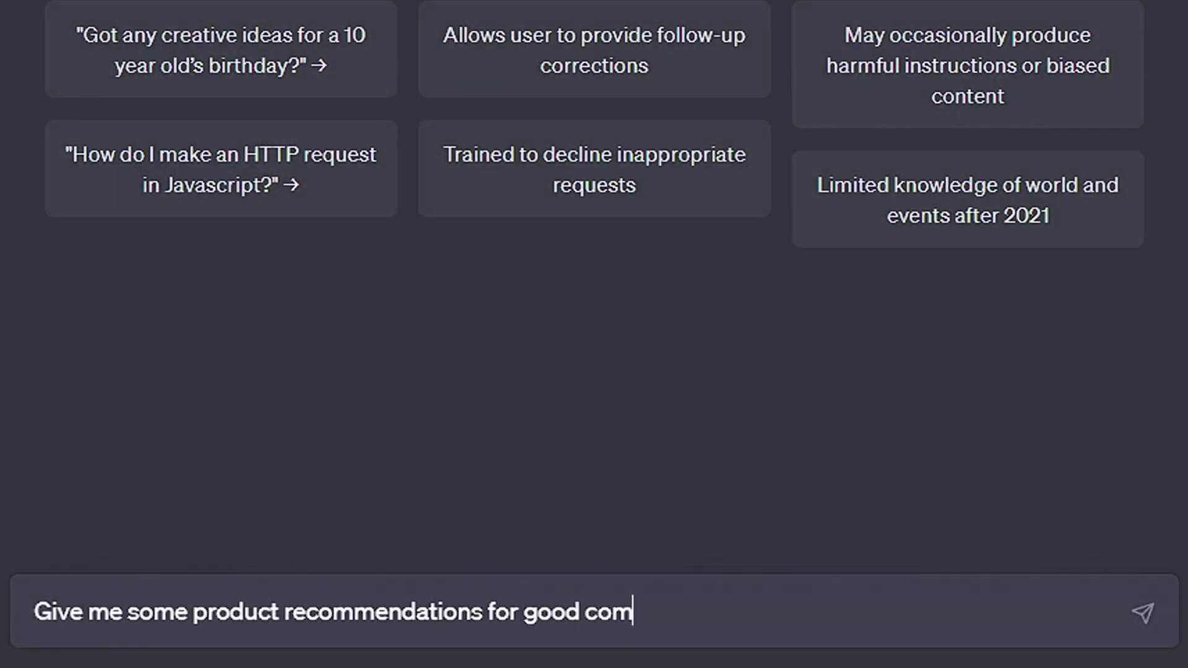
# Finish and send the request for product recommendations
pyautogui.write('hones')
pyautogui.press('Return')
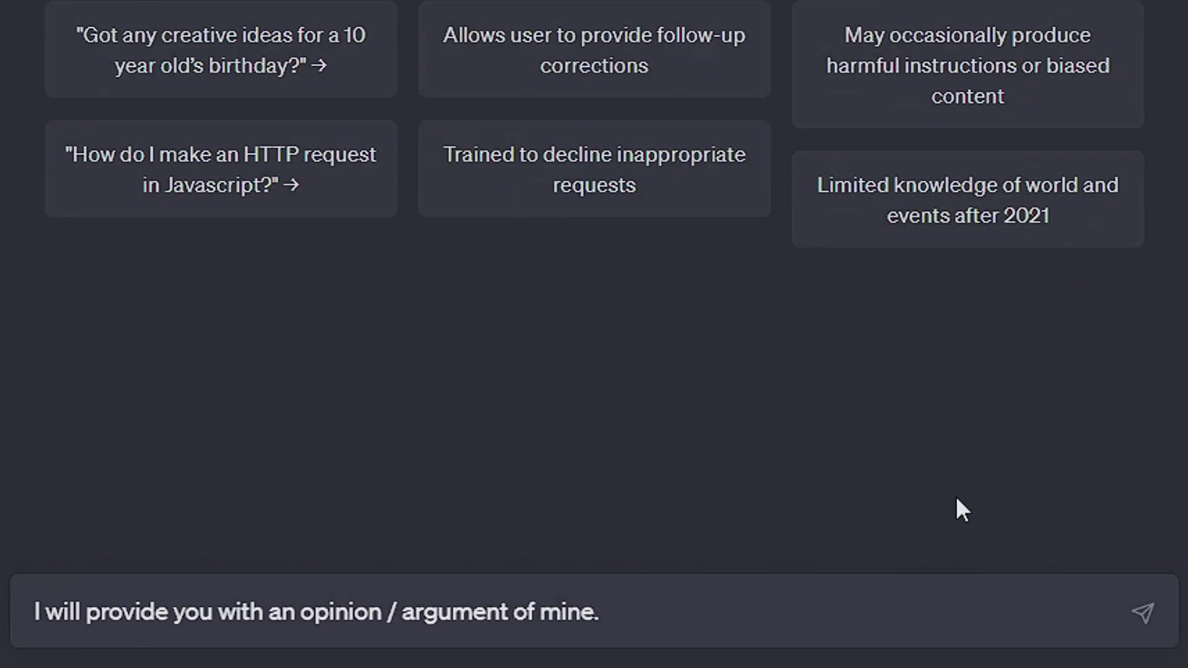
# Ask ChatGPT to argue the opposing view against 'I believe that chatGPT should be allowed in all workplaces'
pyautogui.write('I would like you to pre')
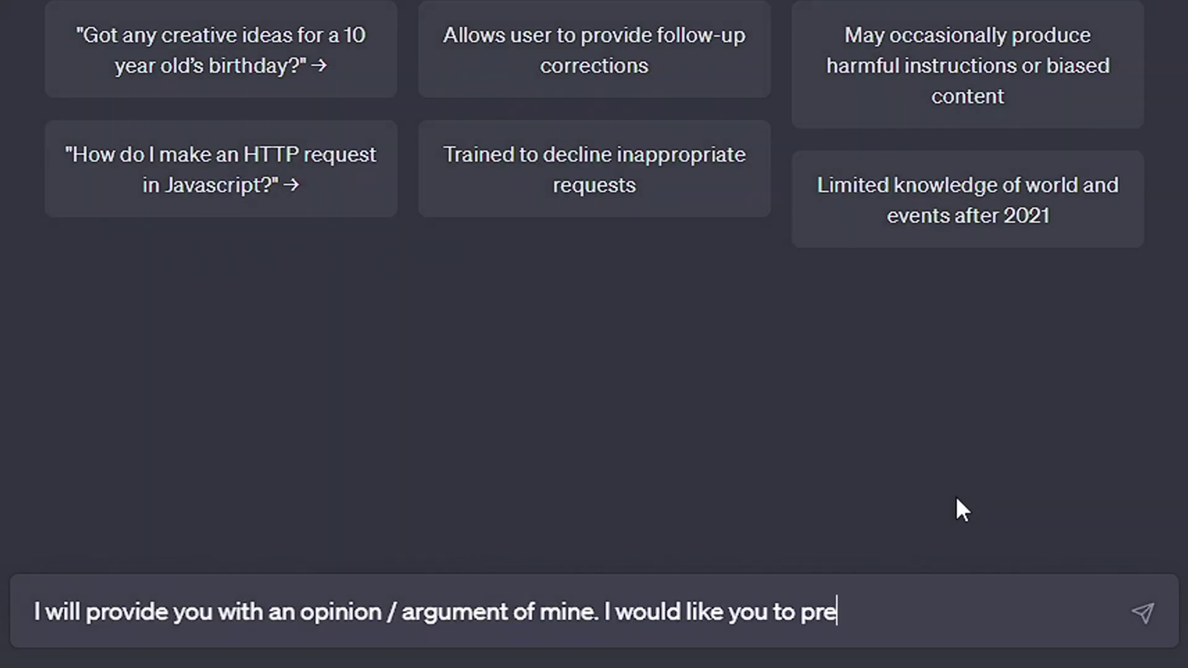
pyautogui.write('tend to hold the opposing view and debate the ')
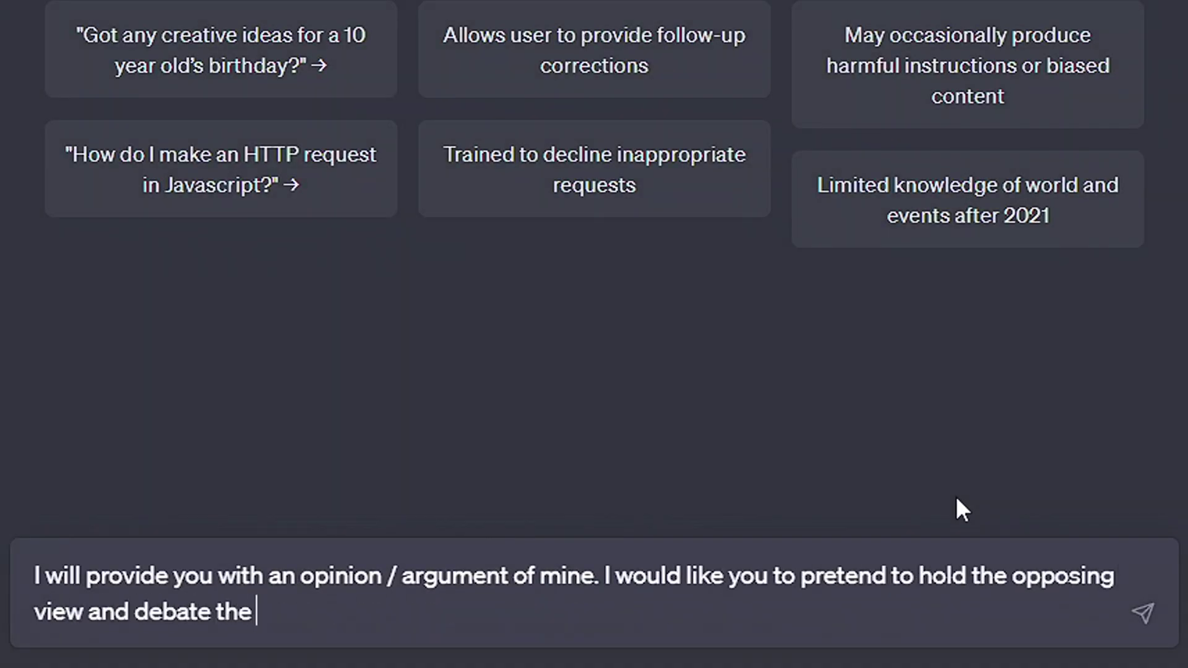
pyautogui.write('topic with me through discussion. Ke')
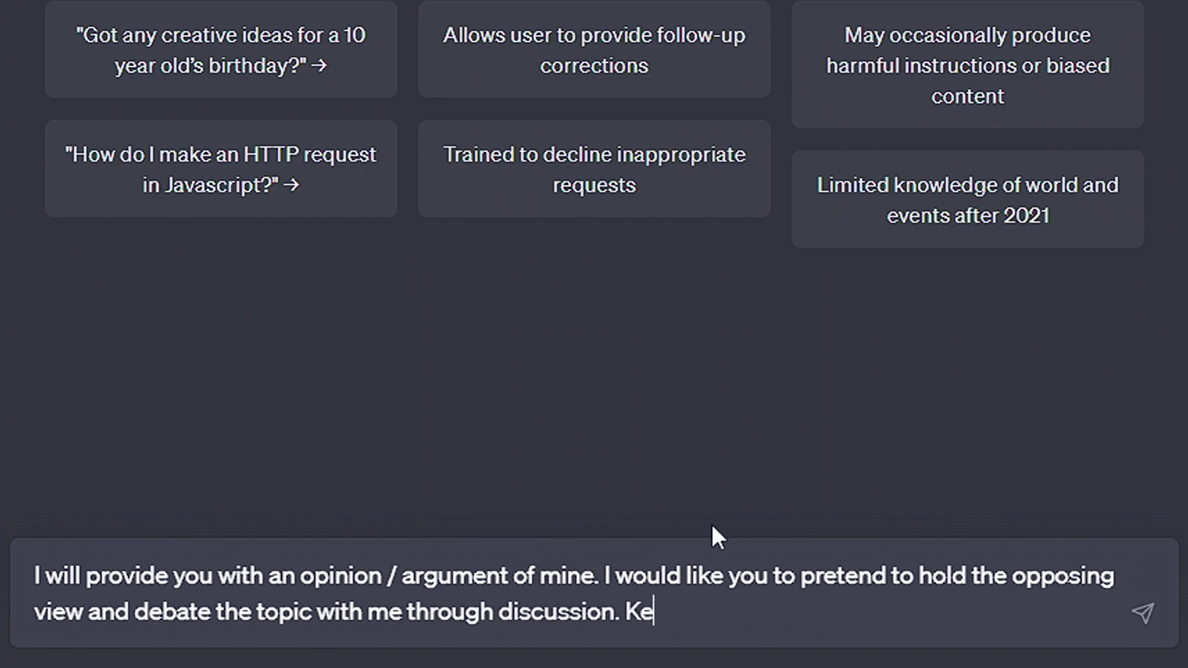
pyautogui.write('ep it conversational and your messages very')
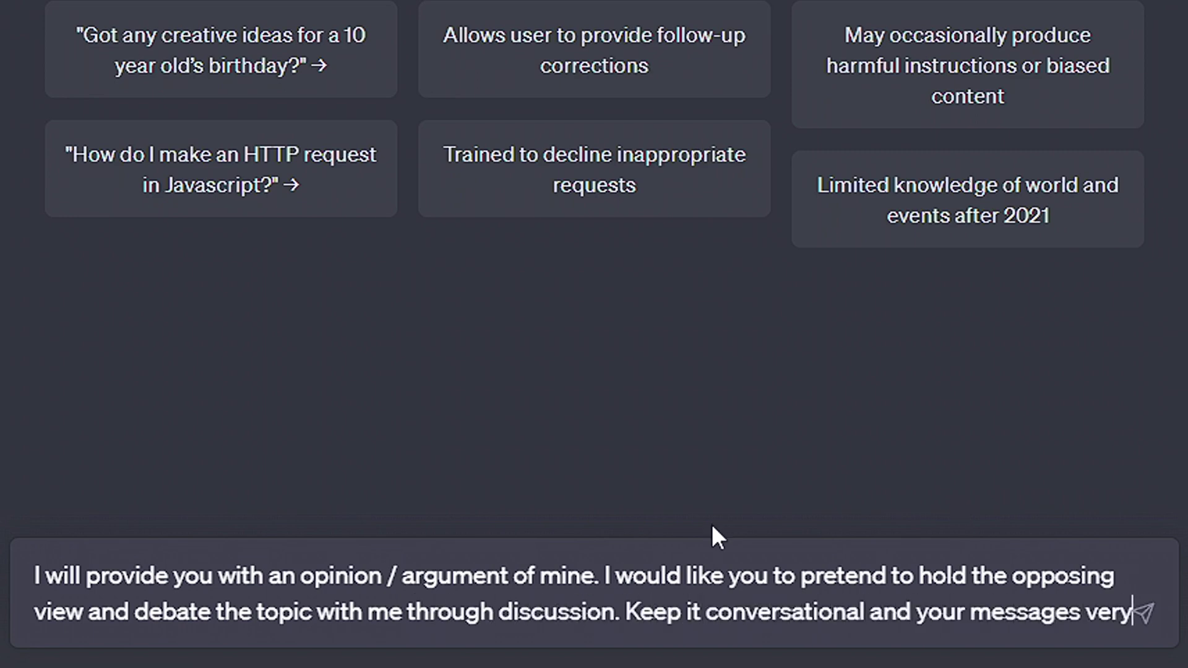
pyautogui.write(' short.')
pyautogui.hotkey('shift', 'Return')
pyautogui.hotkey('shift', 'Return')
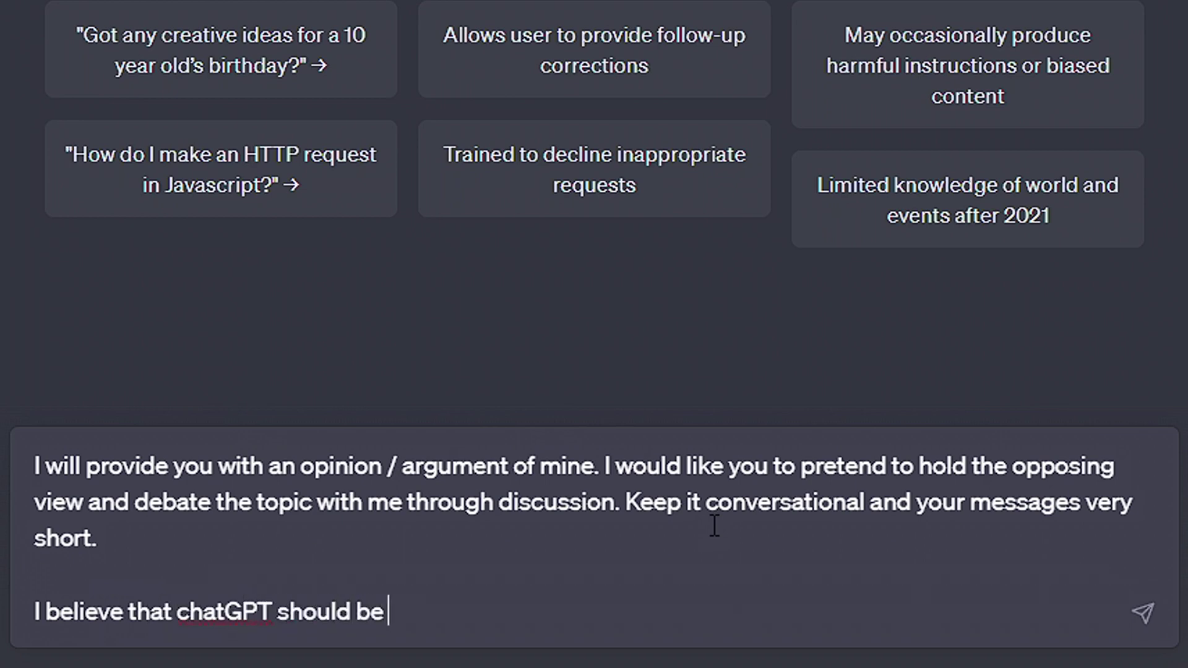
pyautogui.write('I believe that chatGPT should be allowed in all workplaces')
pyautogui.press('Return')
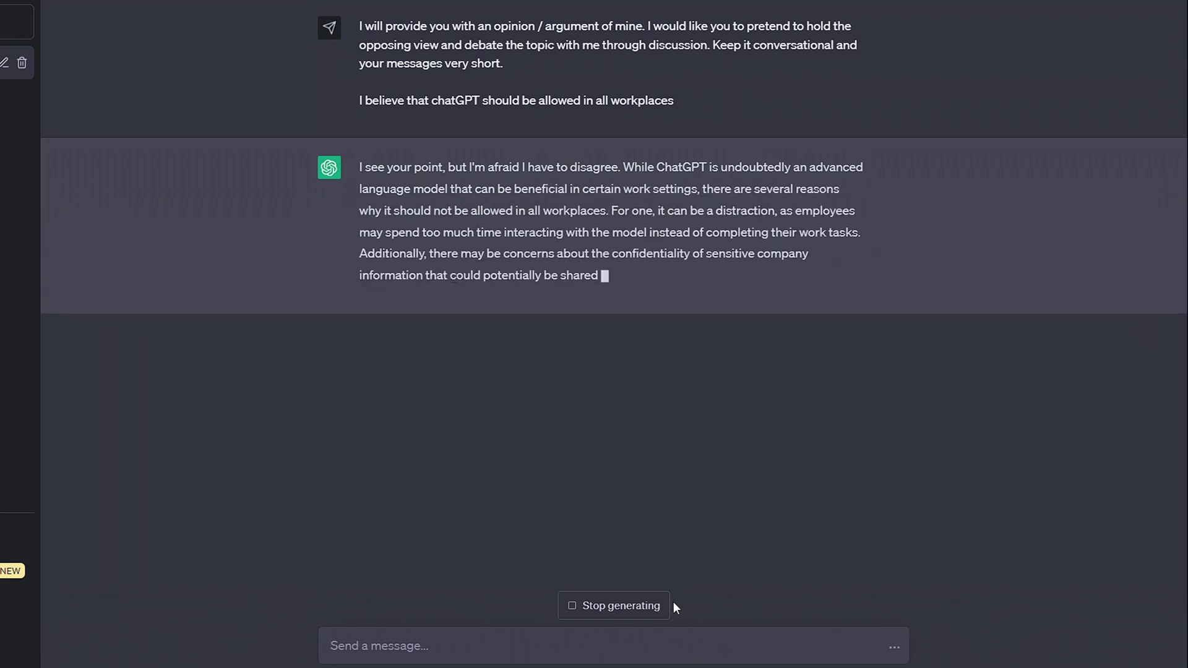
# Rebut that ChatGPT won't cause distractions and lets people finish work faster, then start another rebuttal
pyautogui.write("I don't think it will cause distractions, it will allow people to complete a chunk of their work in much less time. Allowing more time for other work")
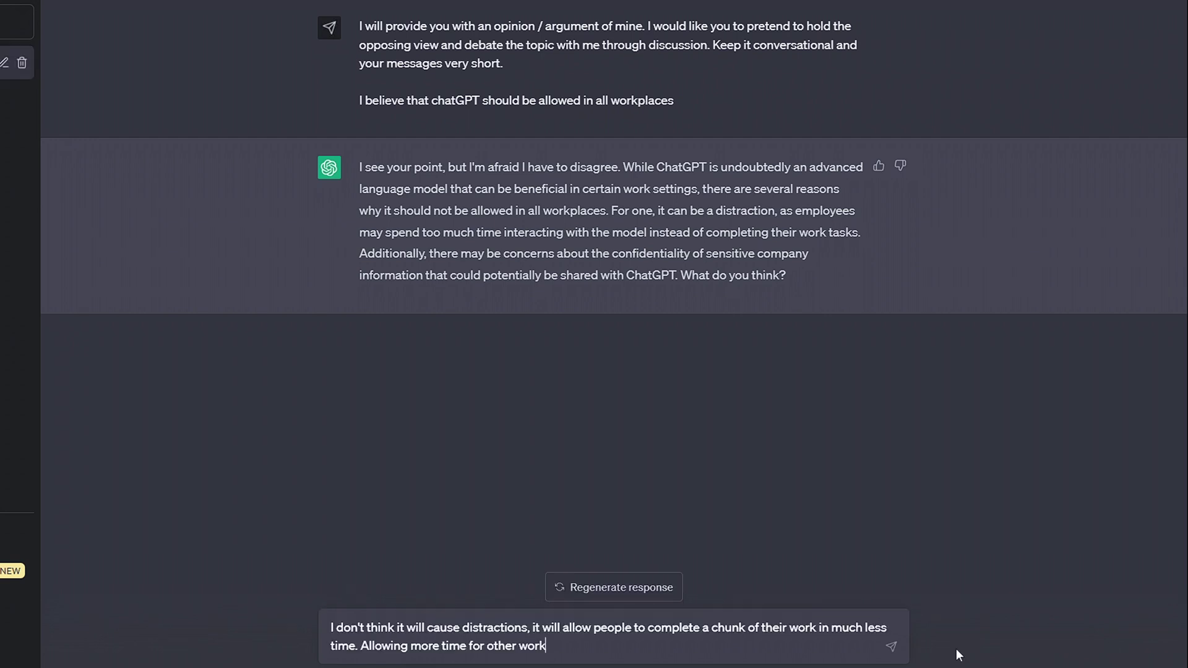
pyautogui.write(' to be allocated.')
pyautogui.press('Return')
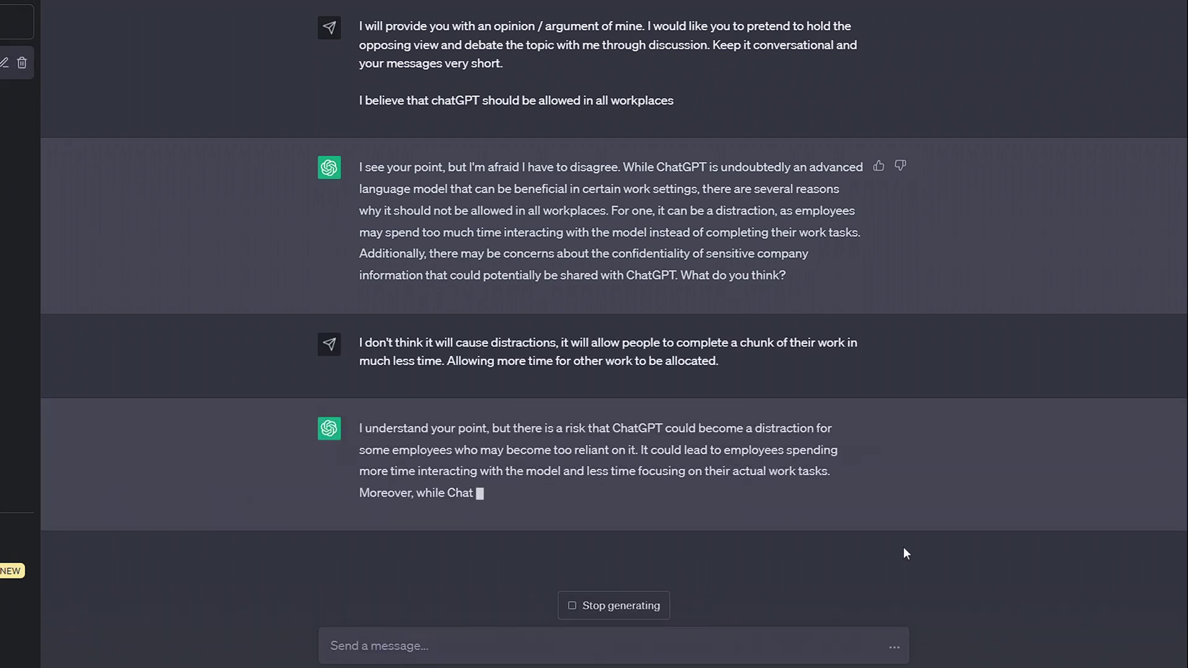
pyautogui.write('But wo')
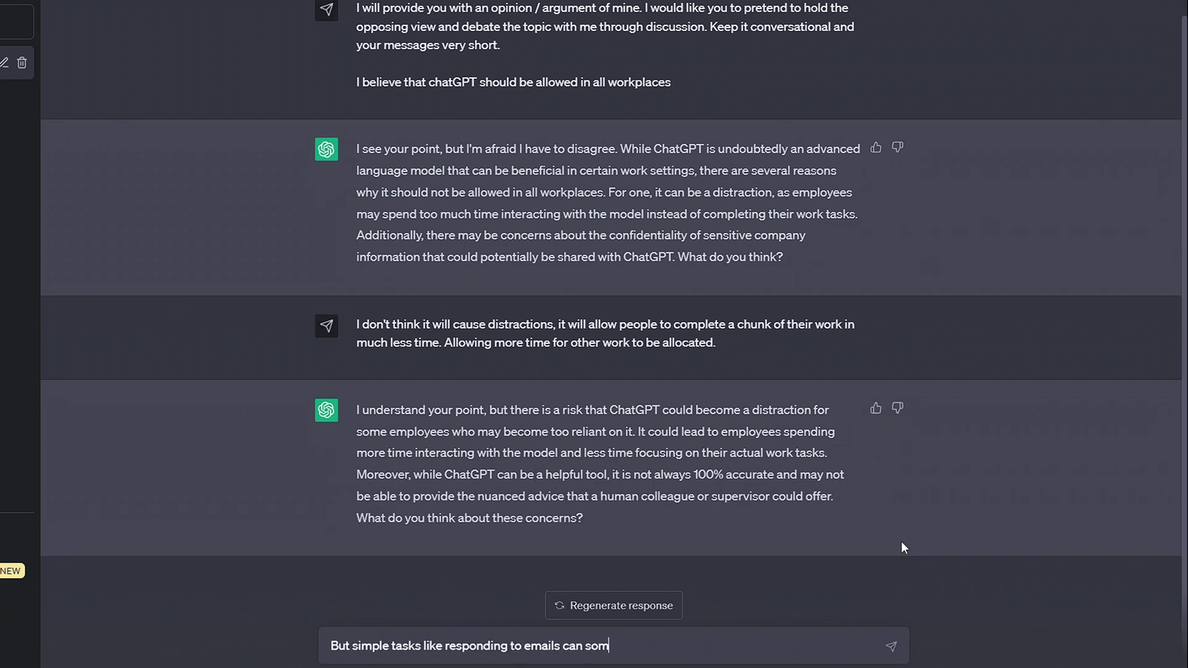
pyautogui.write(' cut down dramatically - allowing actual wor')
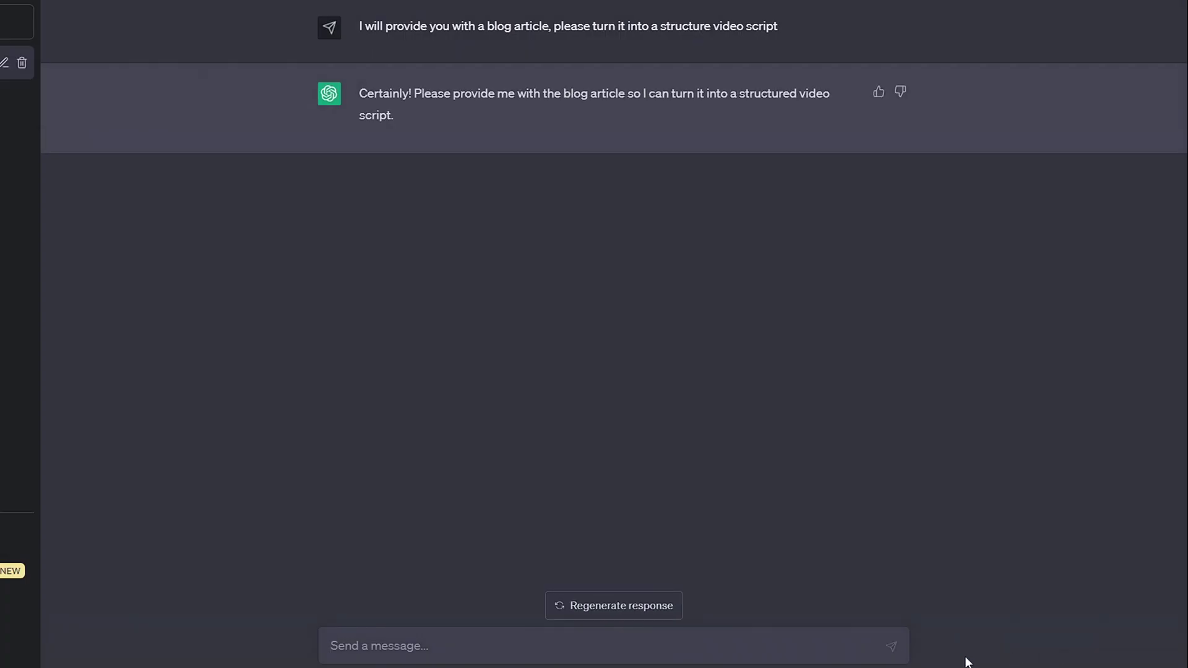
# Submit the dog blog article for a video script, then the driverless-car transcript for a blog article
pyautogui.hotkey('ctrl', 'v')
pyautogui.press('Return')
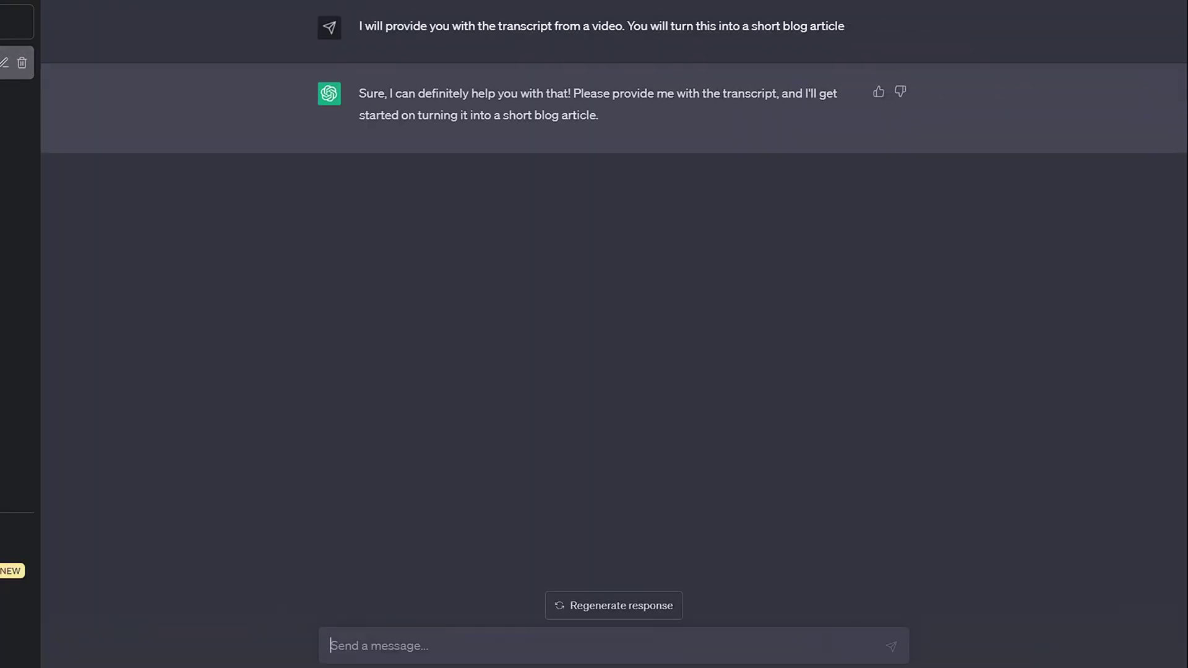
pyautogui.hotkey('ctrl', 'v')
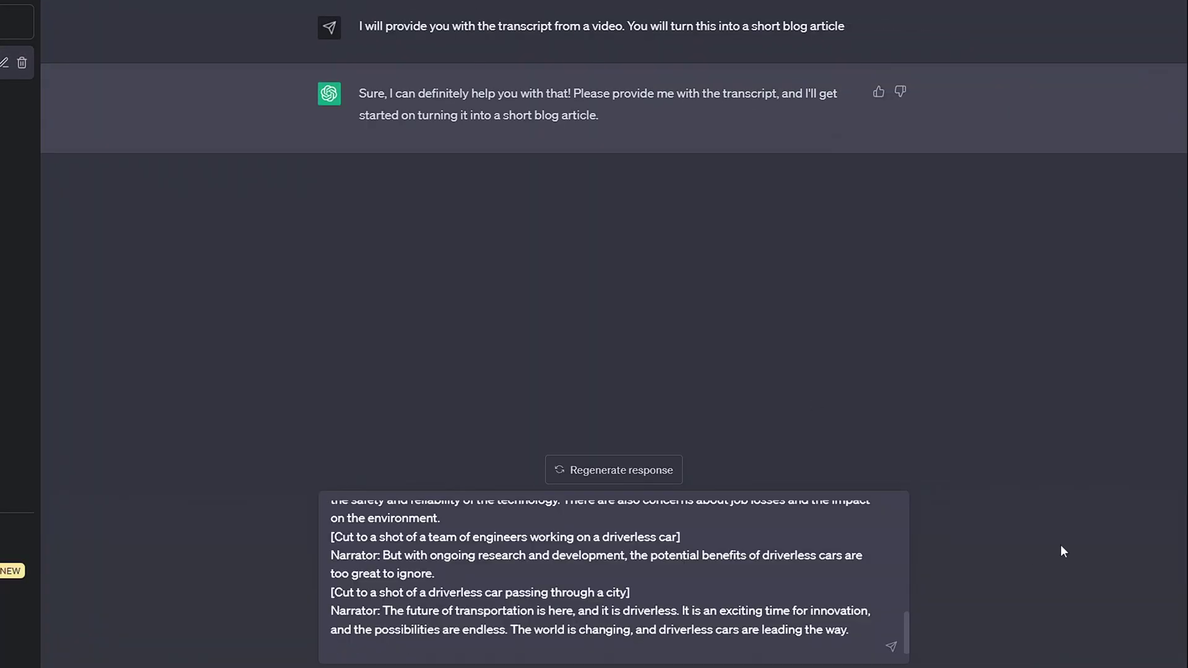
pyautogui.press('Return')
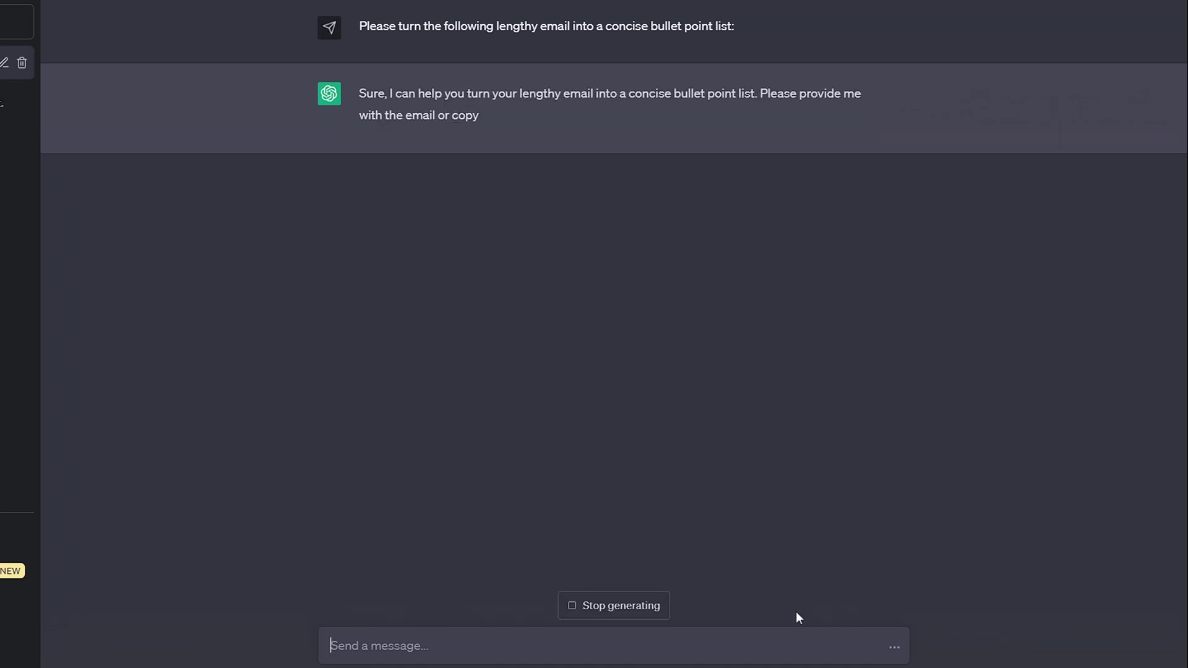
# Paste and send the lengthy weekly-plans email for bullet-point summarising
pyautogui.hotkey('ctrl', 'v')
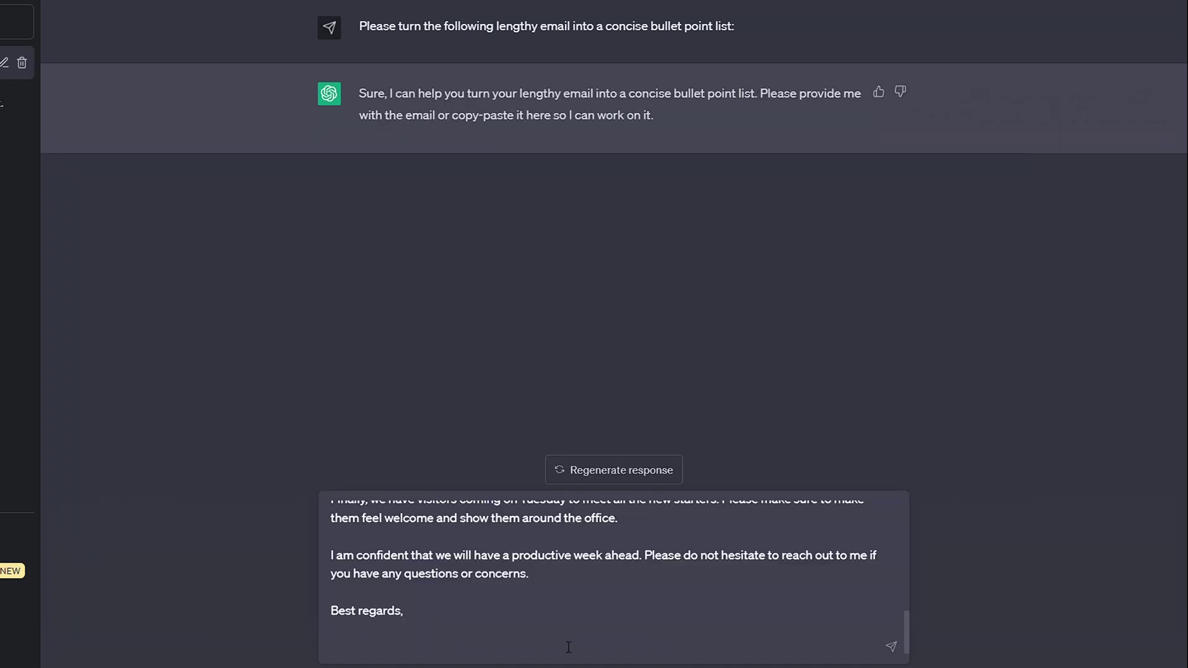
pyautogui.press('Return')
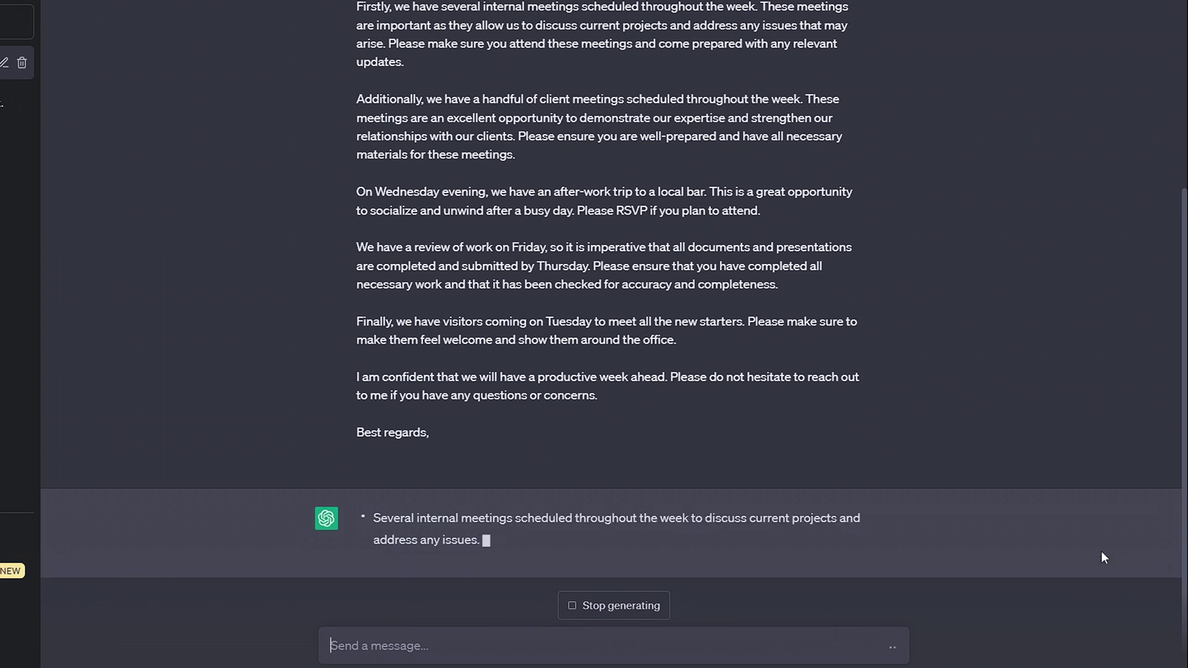